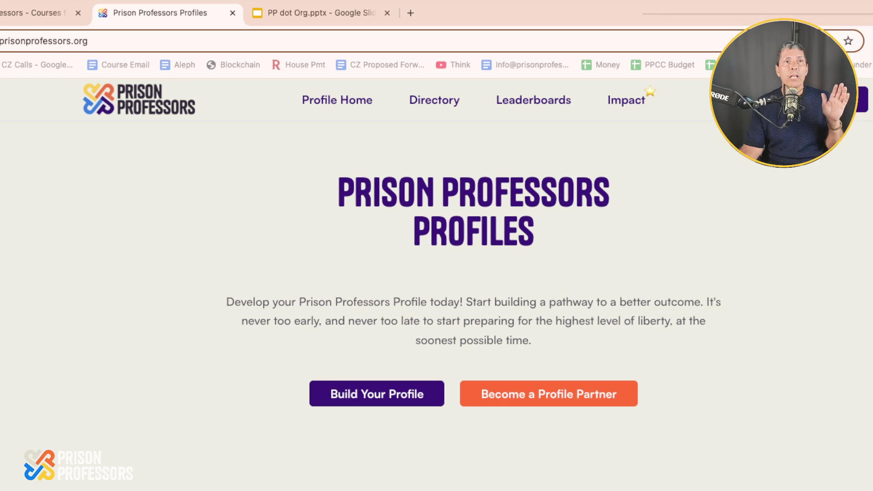
# Pass the Cloudflare human check and continue to age verification.
pyautogui.hotkey('ctrl', 'shift', 'Tab')
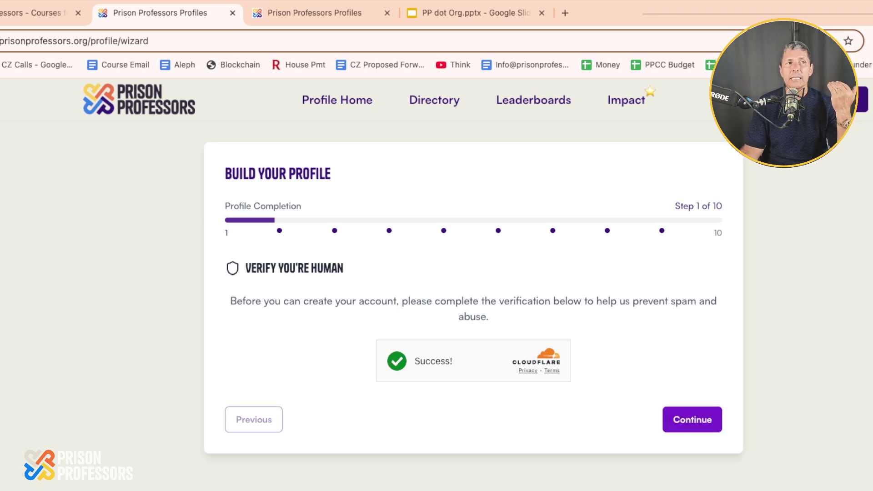
pyautogui.click(692, 419)
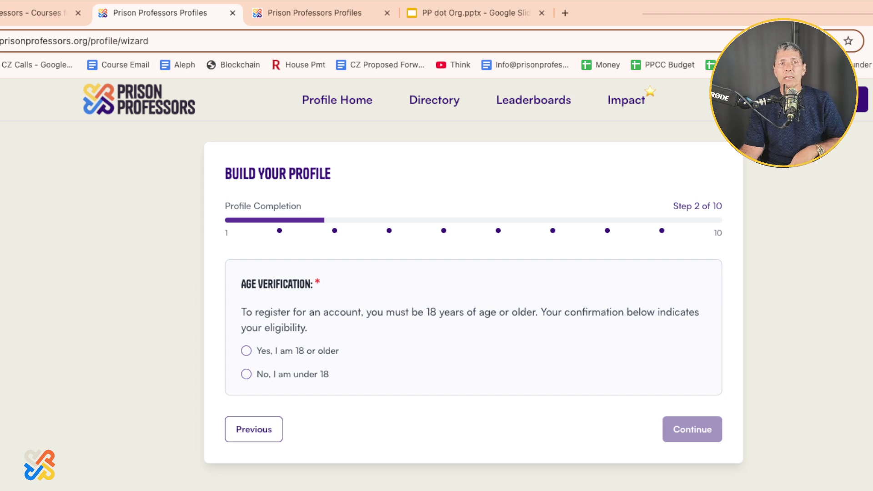
# Confirm being 18 or older, then agree to the Terms and Conditions.
pyautogui.click(246, 351)
pyautogui.press('Return')
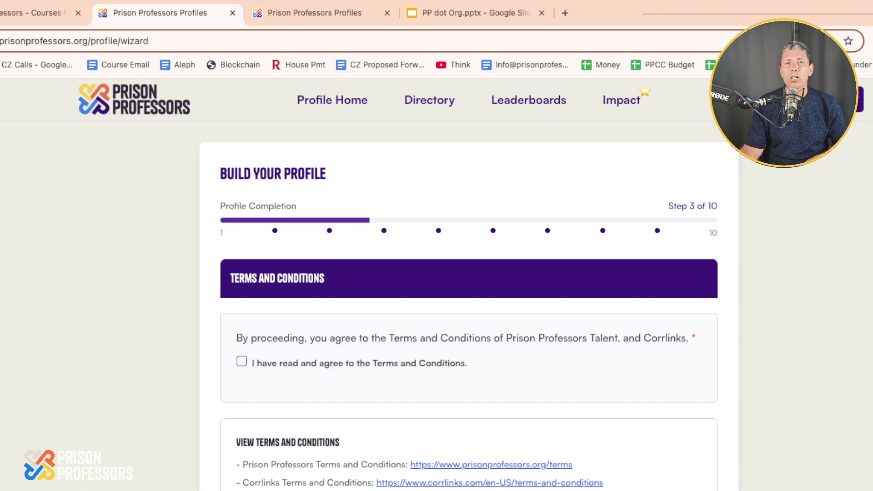
pyautogui.scroll(-3, 469, 284)
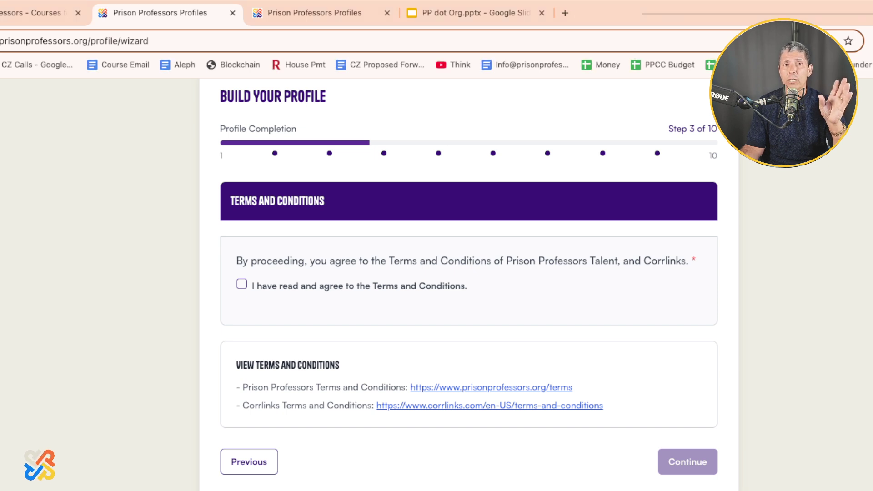
pyautogui.click(241, 284)
# Autofill the saved first name, last name and email on the Create Your Account form.
pyautogui.click(688, 461)
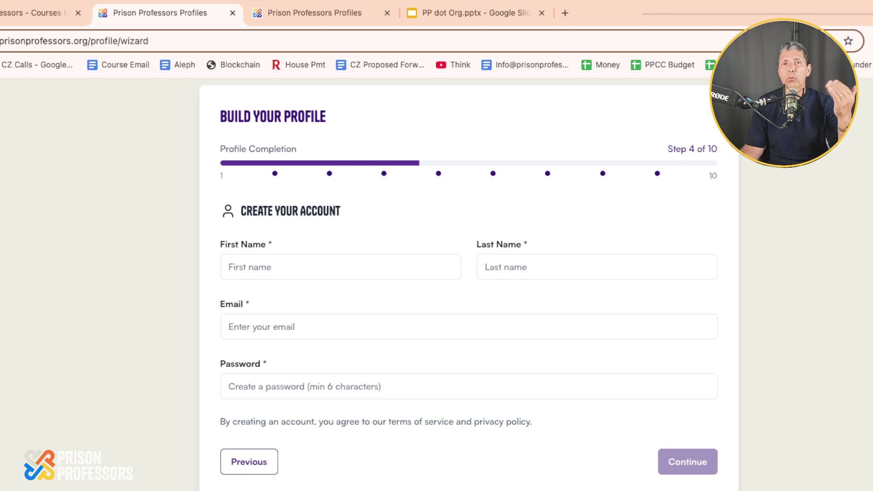
pyautogui.click(298, 267)
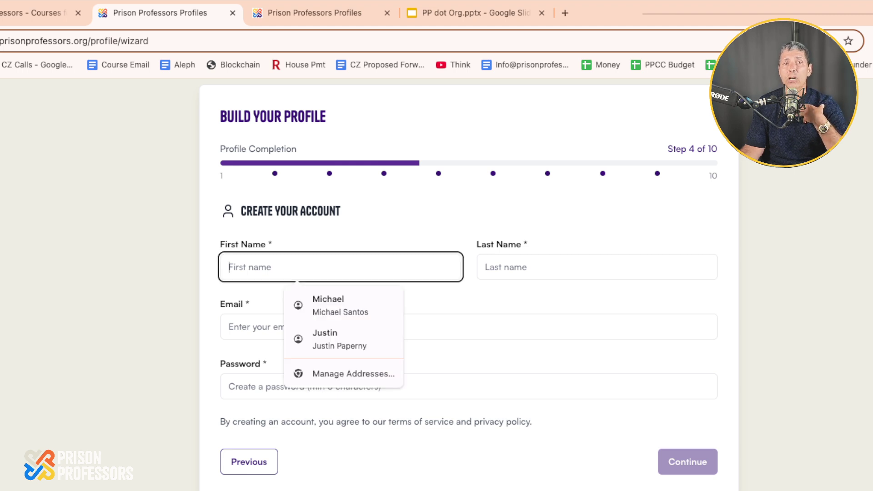
pyautogui.press('Down')
pyautogui.press('Return')
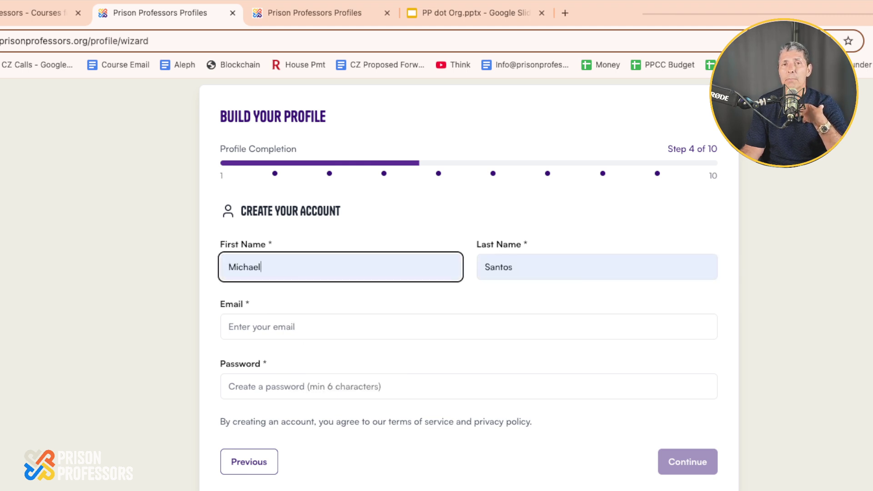
pyautogui.click(297, 326)
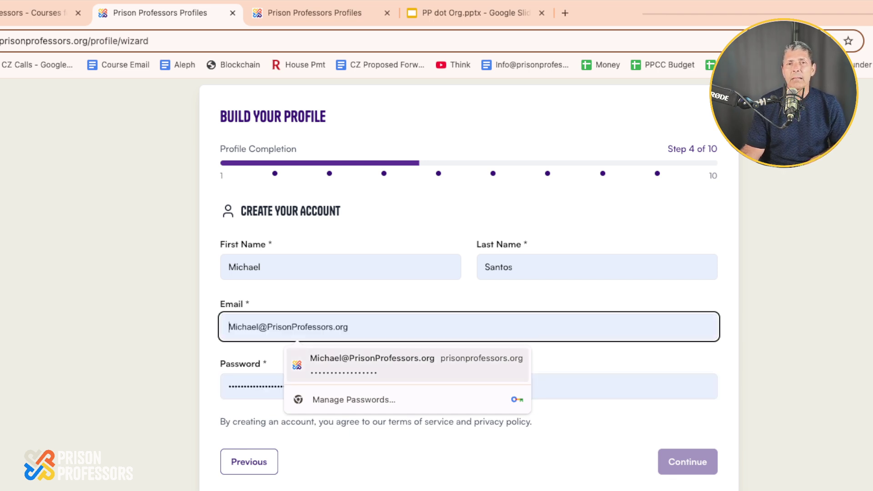
pyautogui.press('Return')
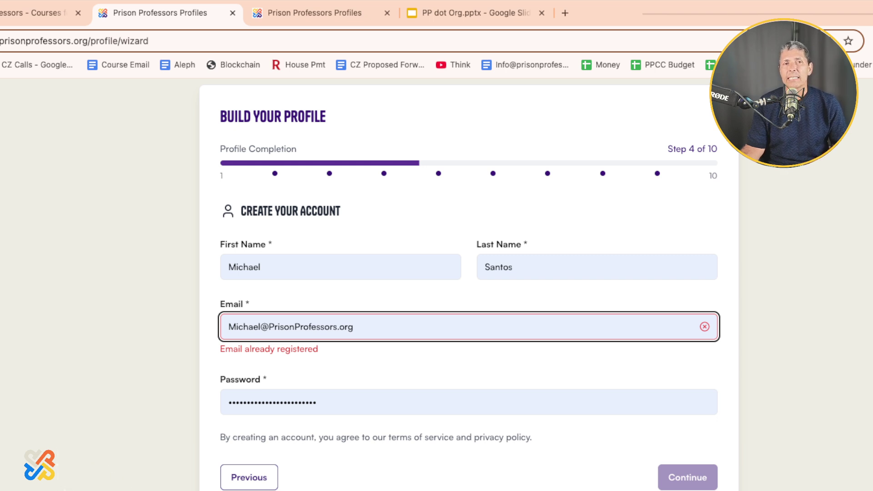
# Retype the email's domain as a .com address until it shows available, then fill the password.
pyautogui.click(290, 327)
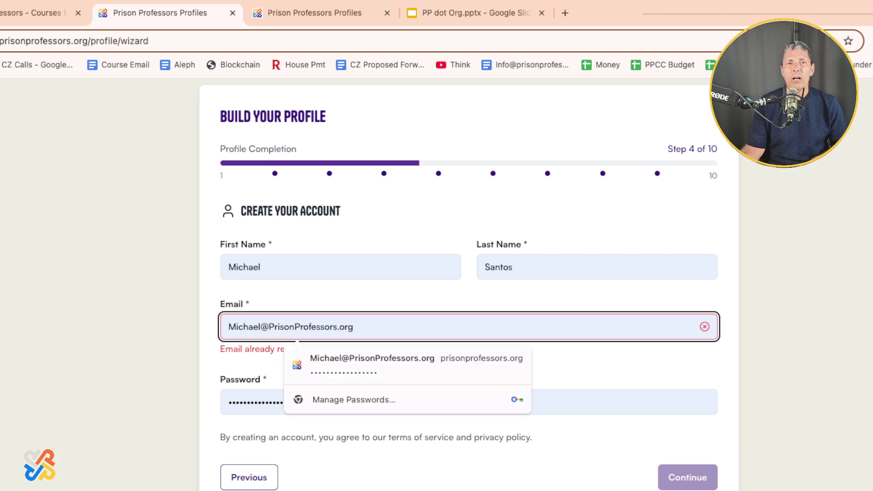
pyautogui.doubleClick(289, 327)
pyautogui.hotkey('shift', 'End')
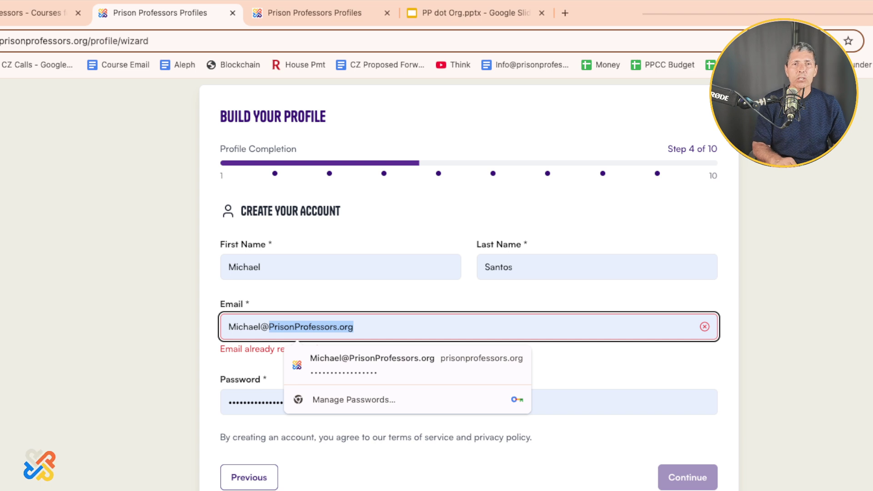
pyautogui.press('BackSpace')
pyautogui.press('BackSpace')
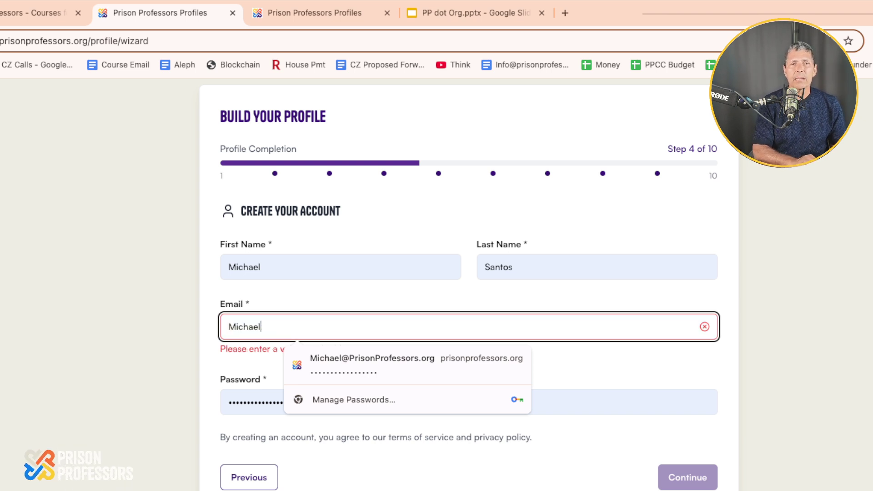
pyautogui.write('@PRison')
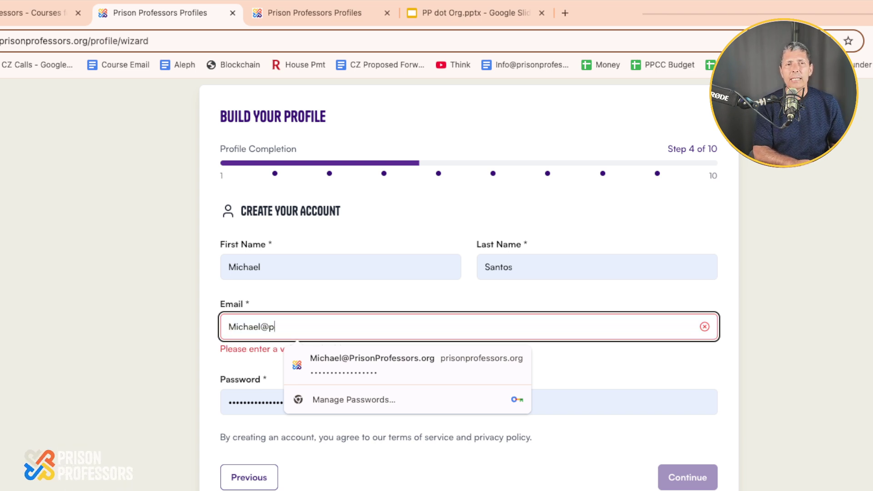
pyautogui.press('BackSpace')
pyautogui.press('BackSpace')
pyautogui.press('BackSpace')
pyautogui.press('BackSpace')
pyautogui.press('BackSpace')
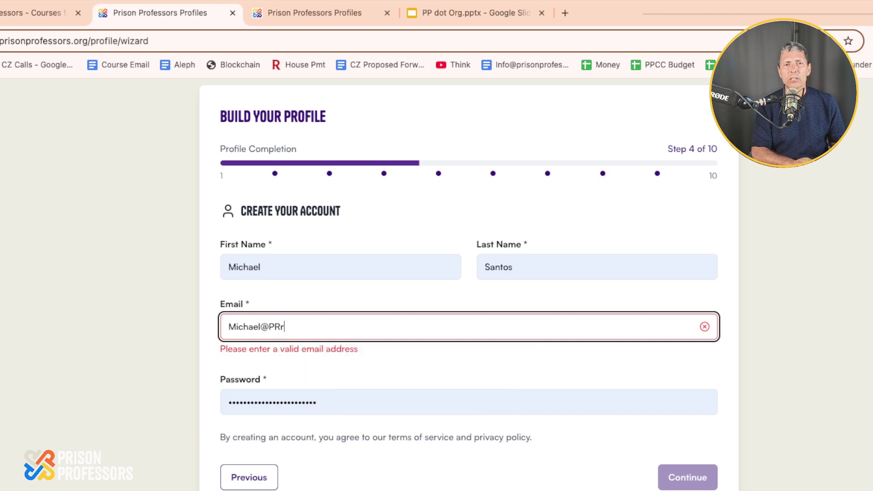
pyautogui.write('risonPro')
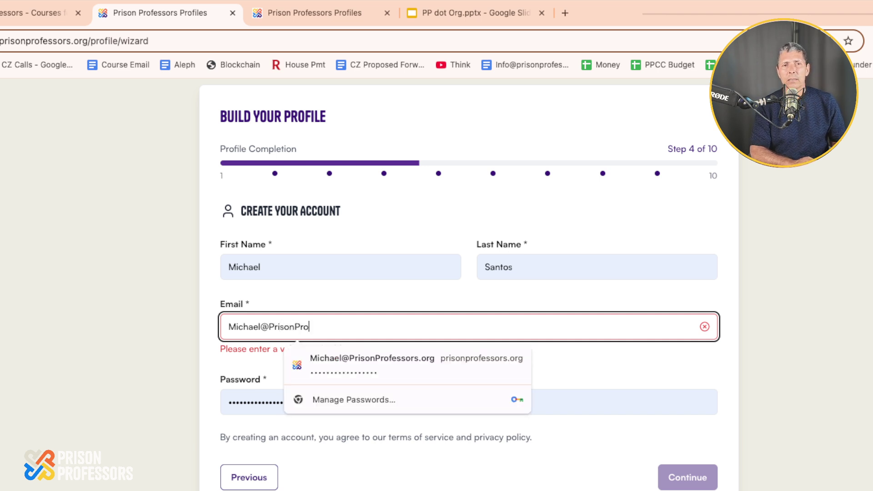
pyautogui.write('fessors.com')
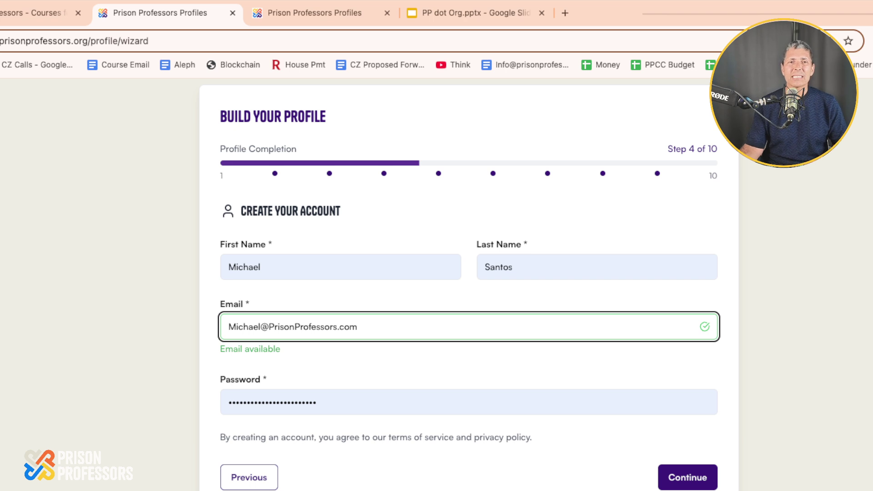
pyautogui.click(469, 402)
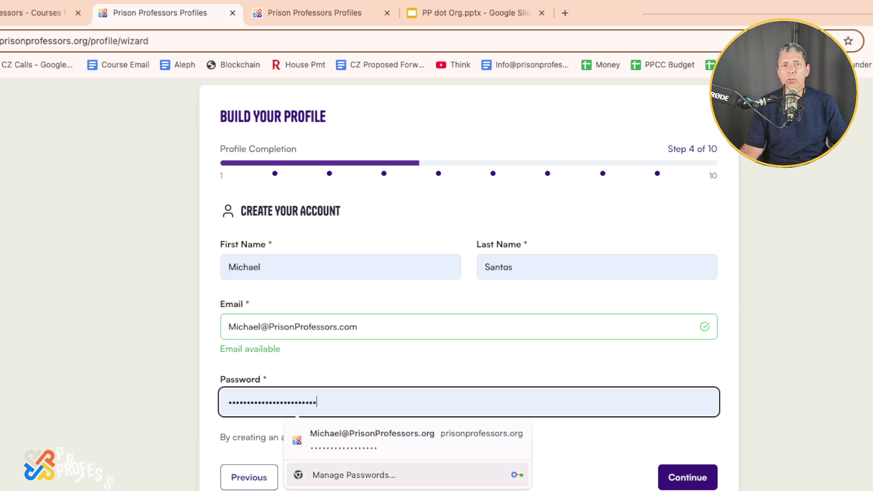
pyautogui.click(354, 475)
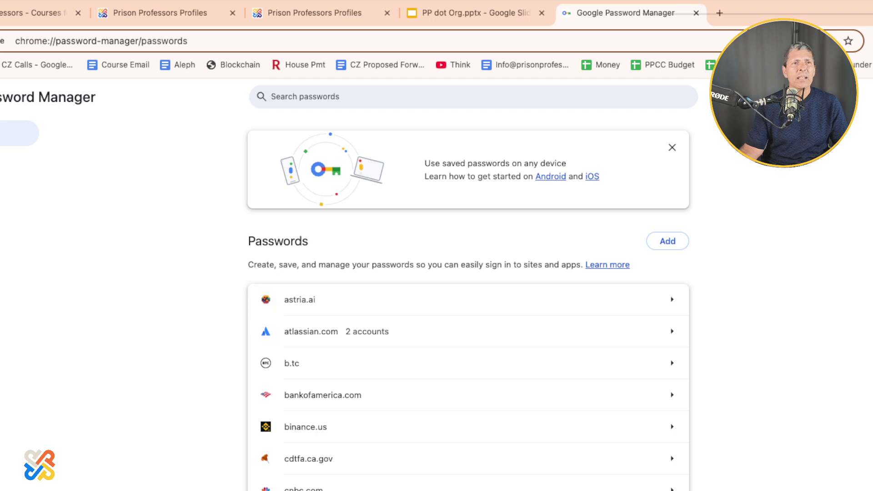
# Replace the account password with a new one and submit the account details.
pyautogui.click(473, 13)
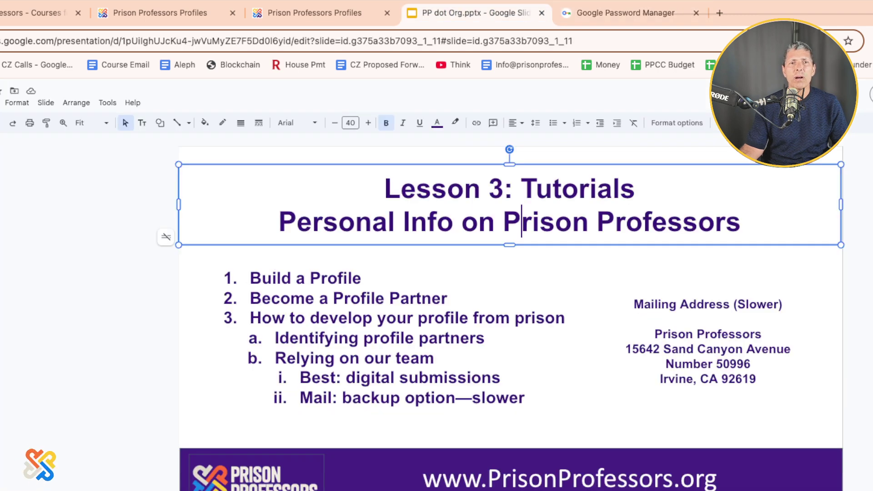
pyautogui.click(314, 13)
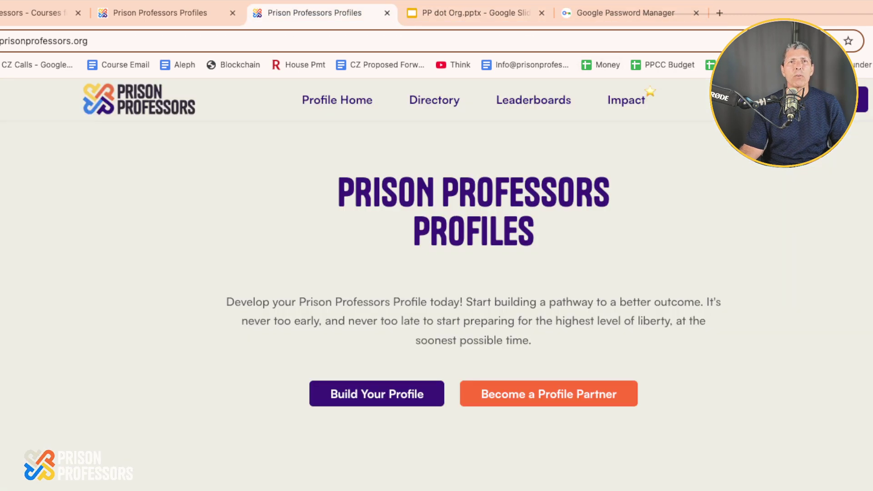
pyautogui.click(159, 12)
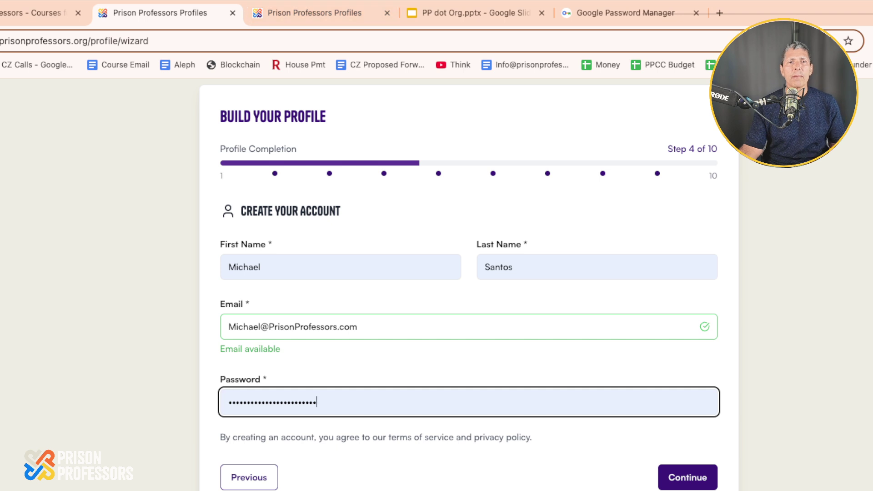
pyautogui.click(298, 402)
pyautogui.hotkey('ctrl', 'a')
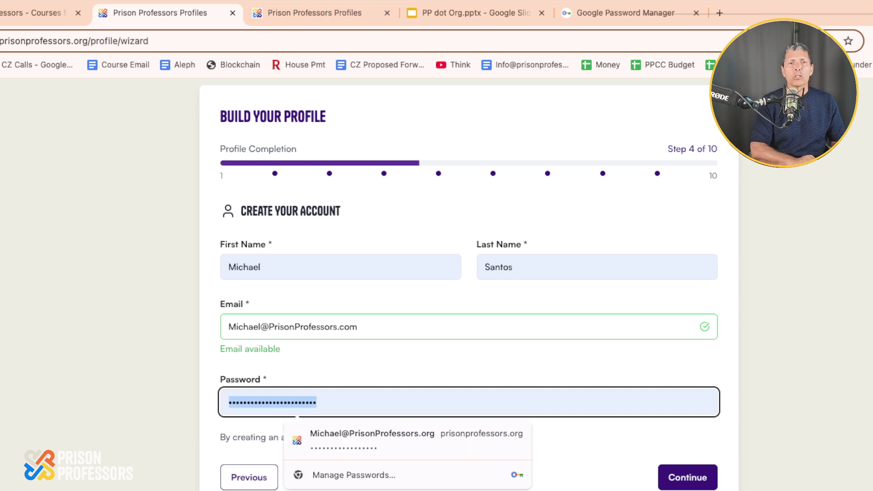
pyautogui.write('••••••••••••••••')
pyautogui.press('super+a')
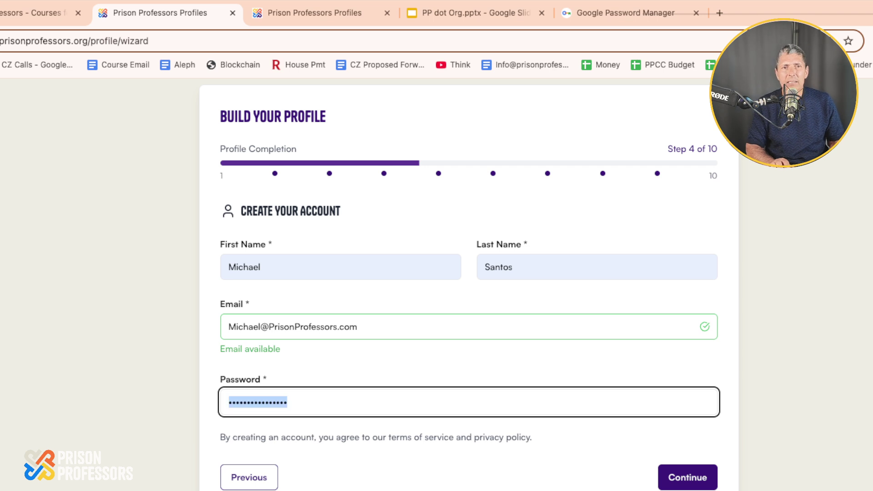
pyautogui.write('•••••••••')
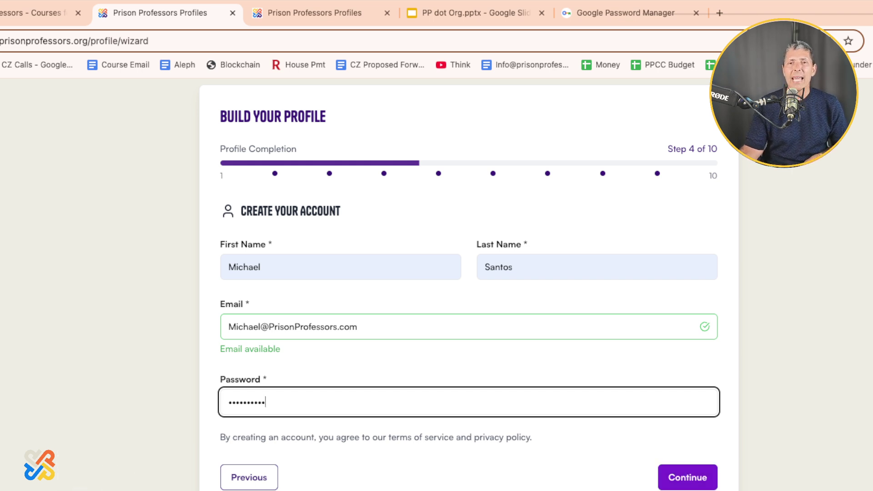
pyautogui.press('Return')
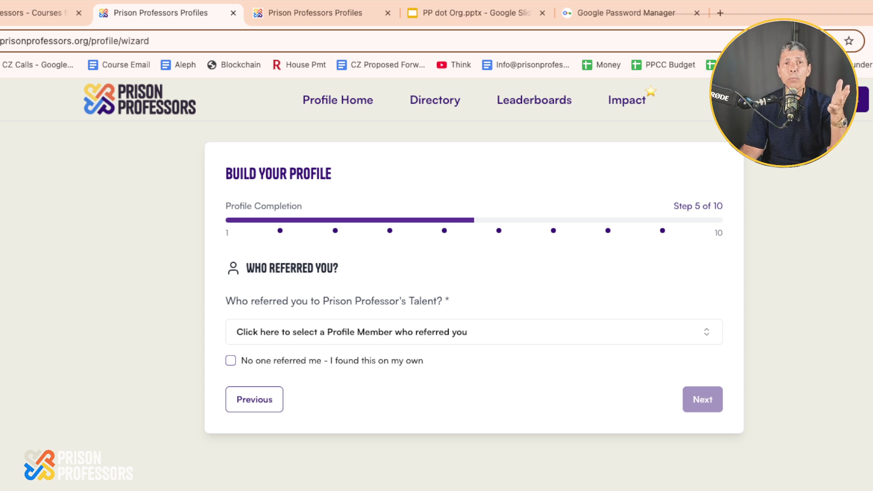
# Search the member list for the referrer's name, select them, and continue.
pyautogui.click(231, 361)
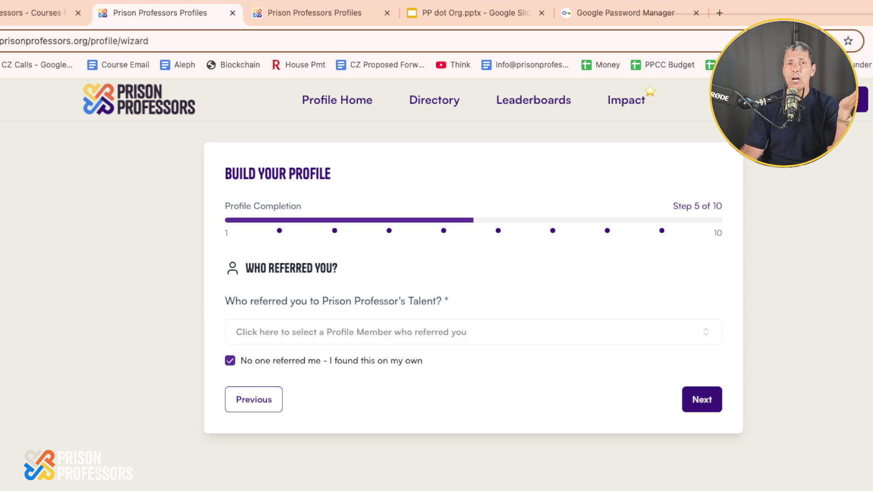
pyautogui.press('space')
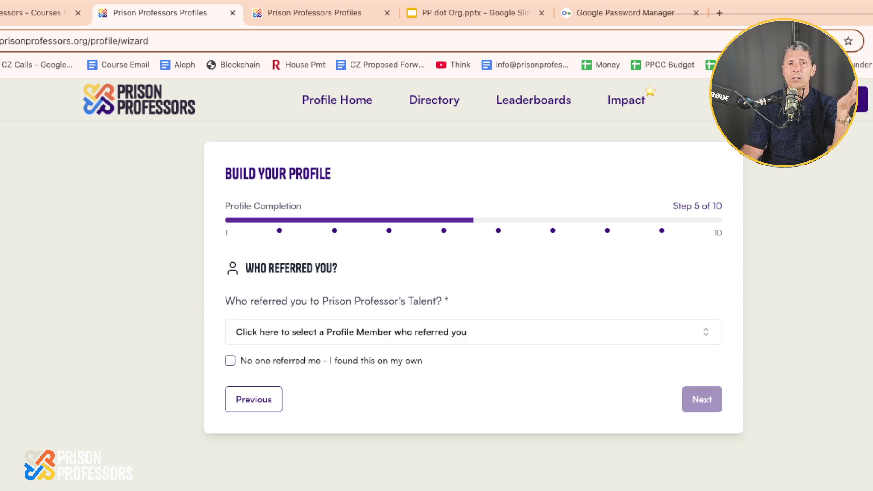
pyautogui.click(346, 332)
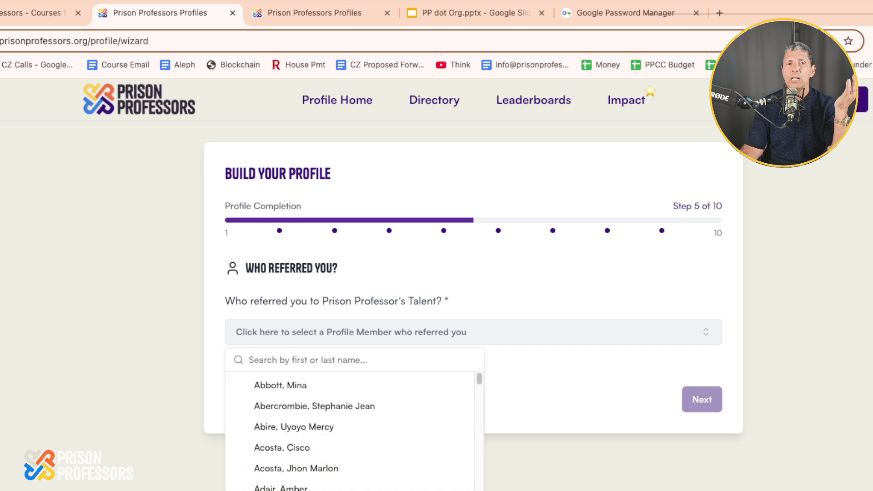
pyautogui.press('Down')
pyautogui.press('Down')
pyautogui.press('Down')
pyautogui.press('Down')
pyautogui.press('Down')
pyautogui.press('Down')
pyautogui.press('Down')
pyautogui.press('Down')
pyautogui.press('Down')
pyautogui.press('Down')
pyautogui.press('Down')
pyautogui.press('Down')
pyautogui.press('Down')
pyautogui.press('Down')
pyautogui.press('Down')
pyautogui.press('Down')
pyautogui.press('Down')
pyautogui.press('Down')
pyautogui.press('Down')
pyautogui.press('Down')
pyautogui.press('Down')
pyautogui.press('Down')
pyautogui.press('Down')
pyautogui.press('Down')
pyautogui.press('Down')
pyautogui.press('Down')
pyautogui.press('Down')
pyautogui.press('Up')
pyautogui.press('Up')
pyautogui.press('Up')
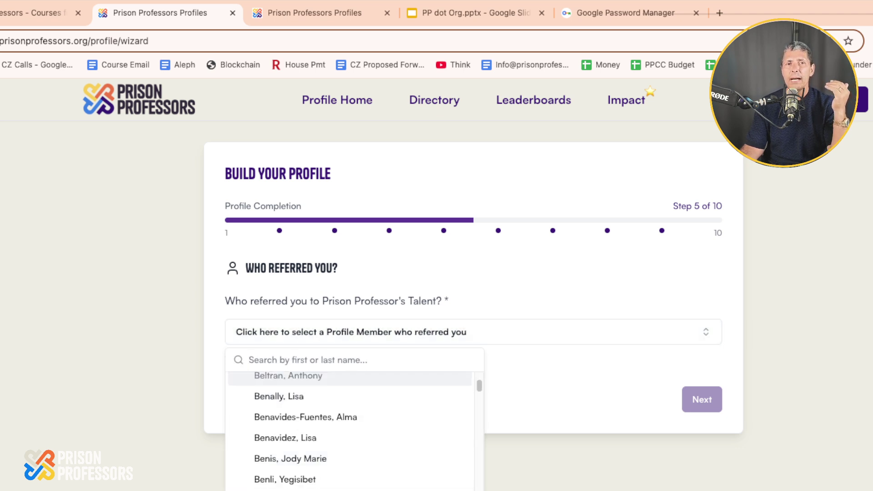
pyautogui.press('Up')
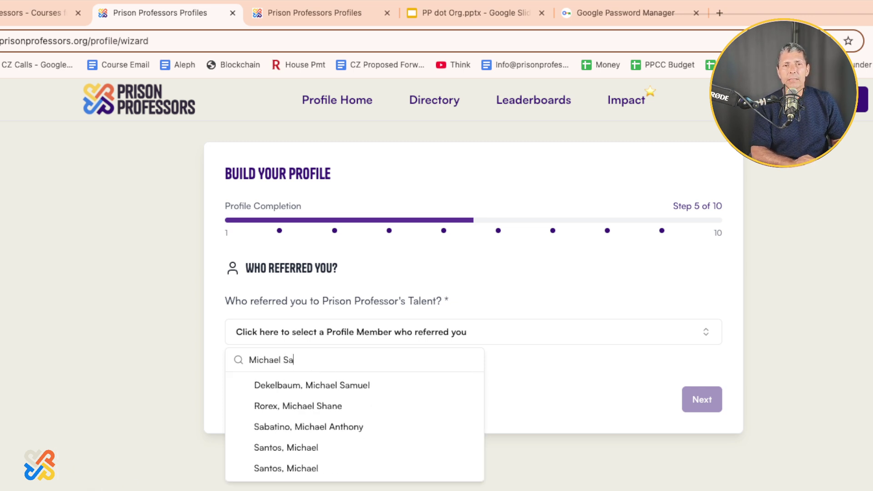
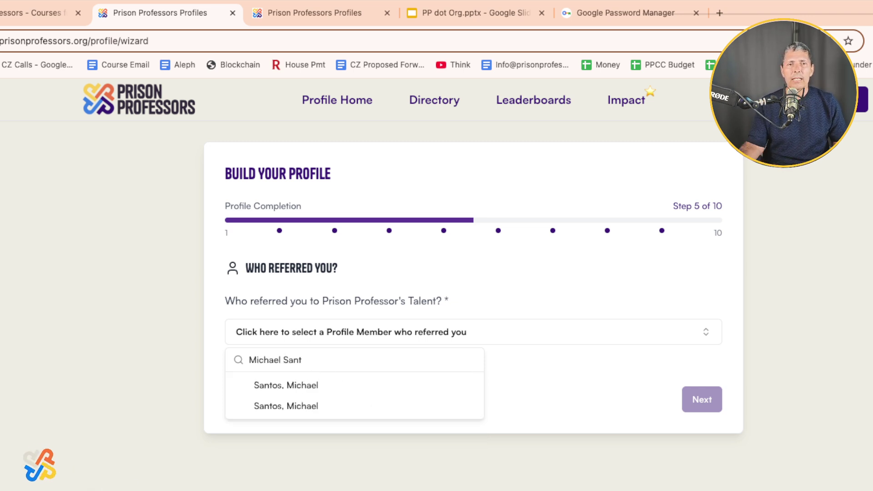
pyautogui.press('Return')
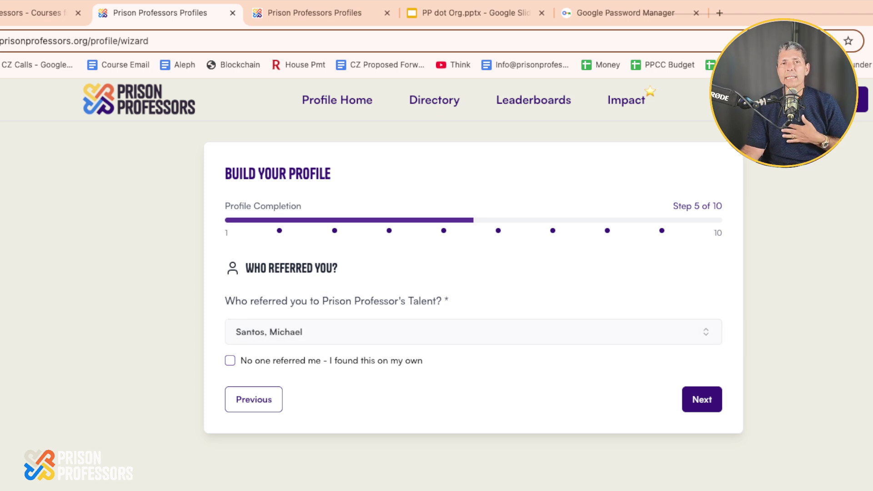
pyautogui.press('Return')
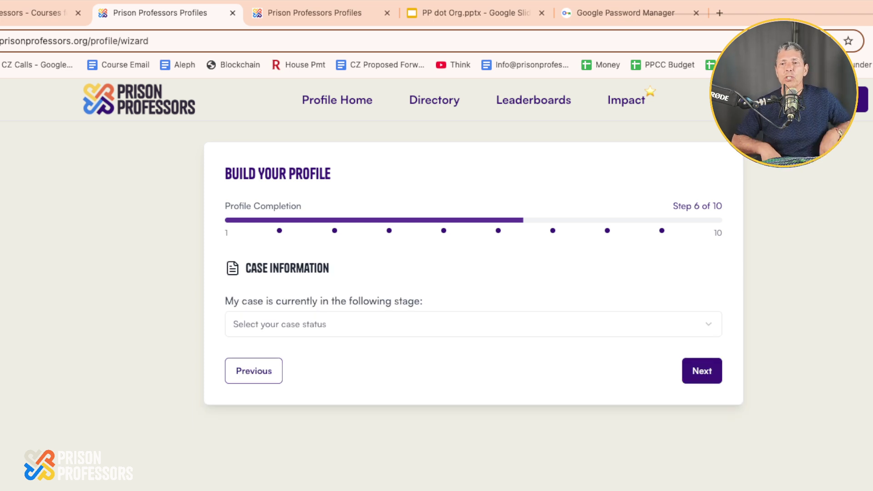
# Choose 'Fully Discharged from the Justice System' from the case stage list and continue.
pyautogui.click(473, 324)
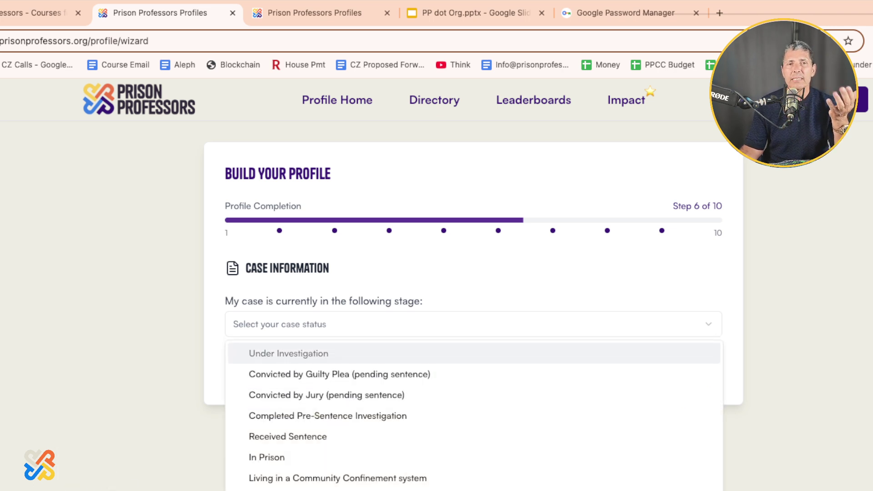
pyautogui.press('Down')
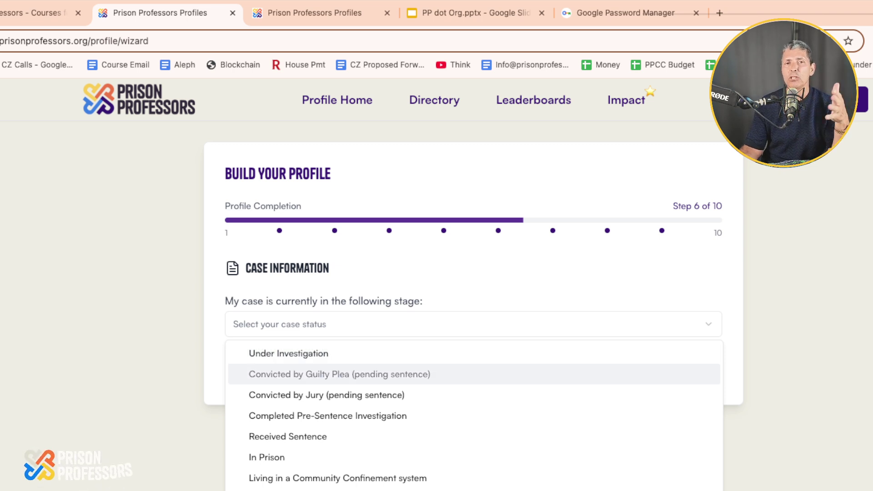
pyautogui.press('Down')
pyautogui.press('Down')
pyautogui.press('Up')
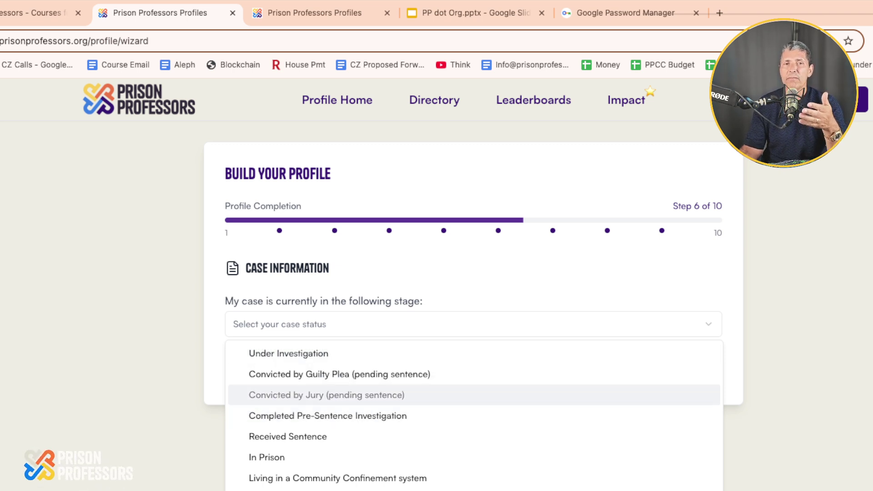
pyautogui.press('Down')
pyautogui.press('Down')
pyautogui.press('Up')
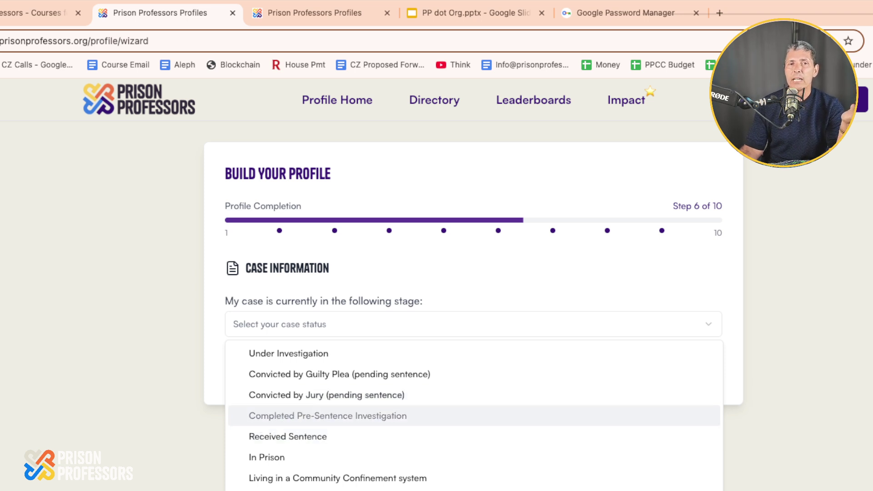
pyautogui.press('Down')
pyautogui.press('Down')
pyautogui.press('Up')
pyautogui.press('Down')
pyautogui.press('Down')
pyautogui.press('Down')
pyautogui.press('Up')
pyautogui.press('Down')
pyautogui.press('Up')
pyautogui.press('Down')
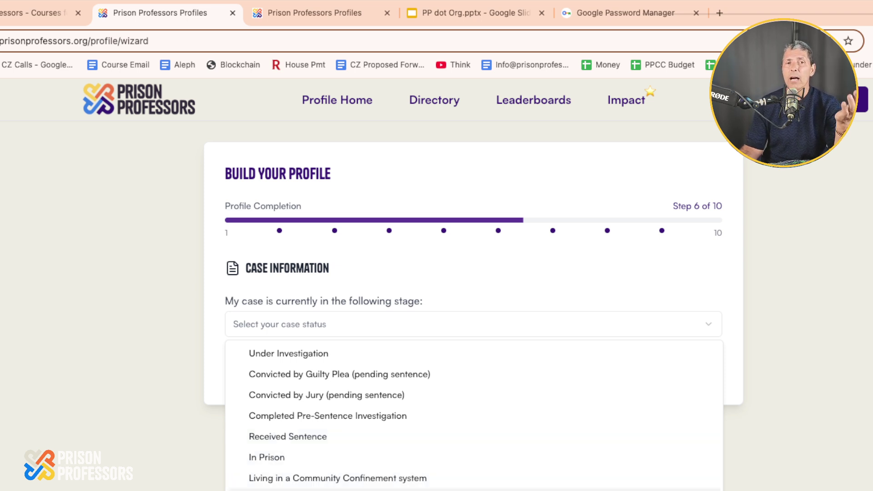
pyautogui.press('Up')
pyautogui.press('Down')
pyautogui.press('Up')
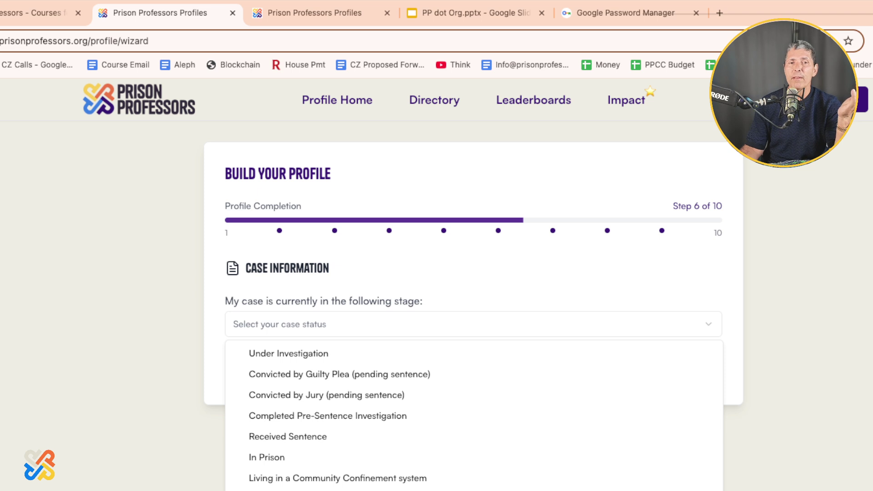
pyautogui.press('Return')
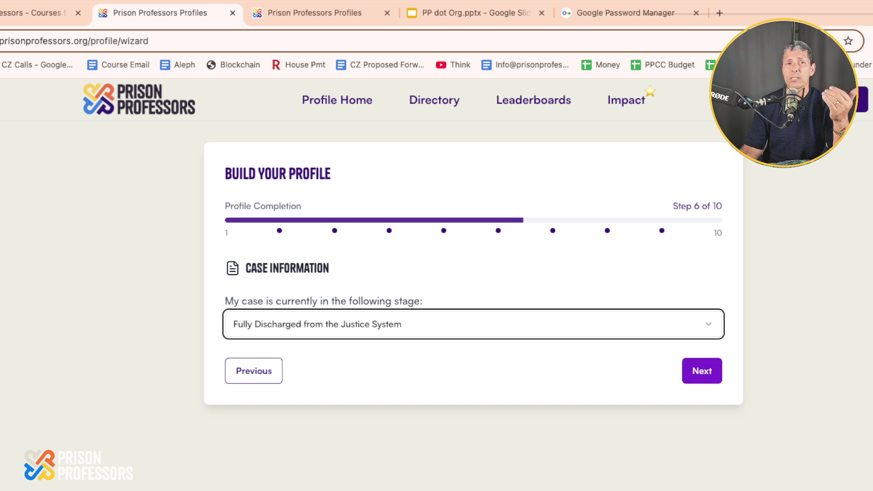
pyautogui.click(702, 371)
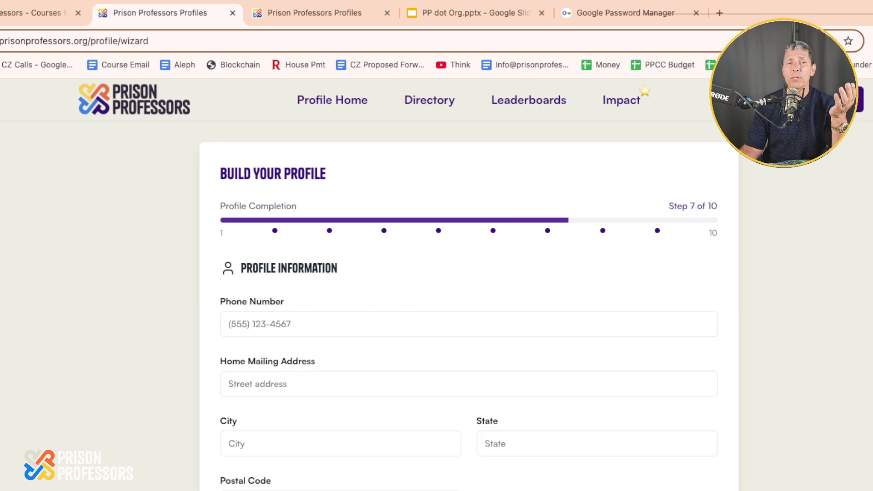
# Autofill the saved phone and address details, correct the mailing address ending, and continue.
pyautogui.click(297, 324)
pyautogui.press('Down')
pyautogui.press('Return')
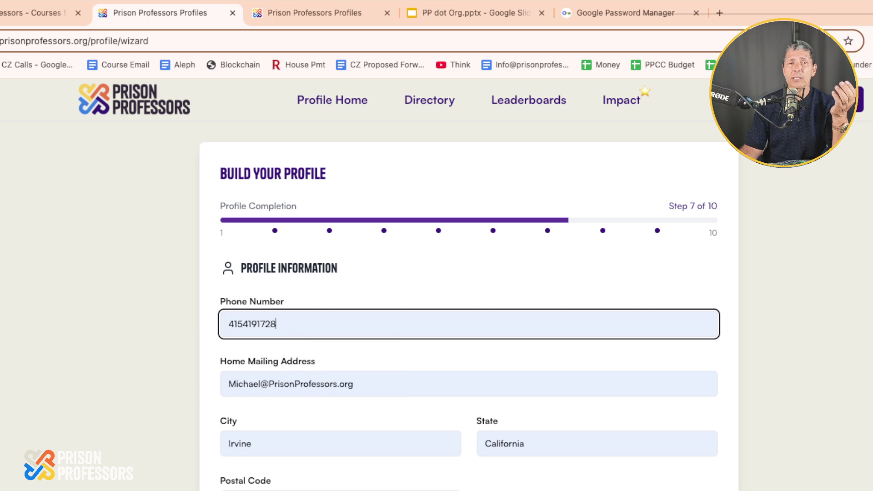
pyautogui.scroll(-2, 468, 282)
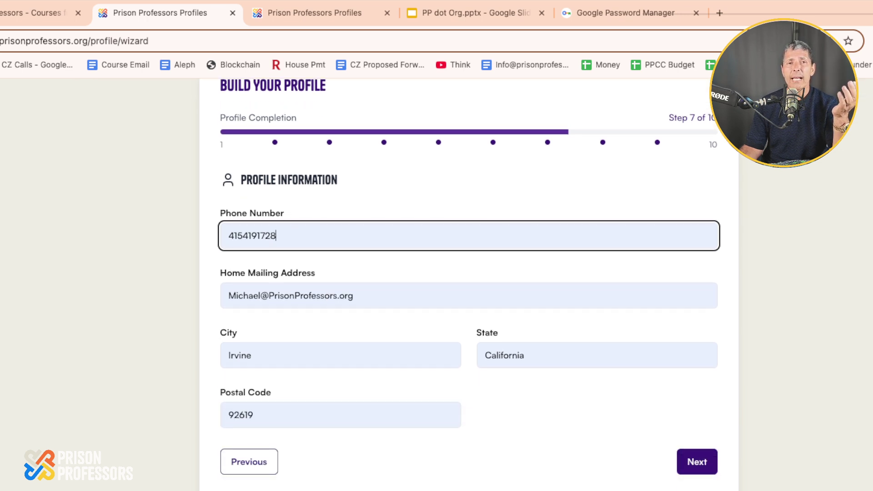
pyautogui.click(284, 295)
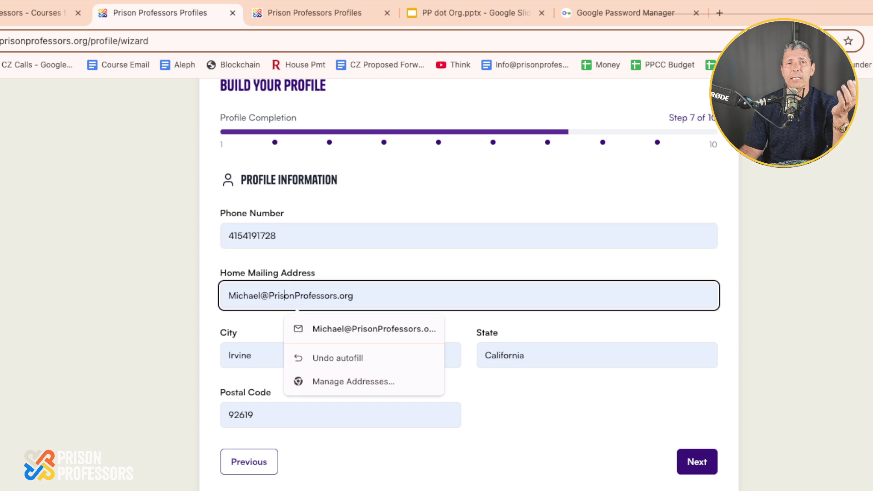
pyautogui.press('BackSpace')
pyautogui.press('BackSpace')
pyautogui.press('BackSpace')
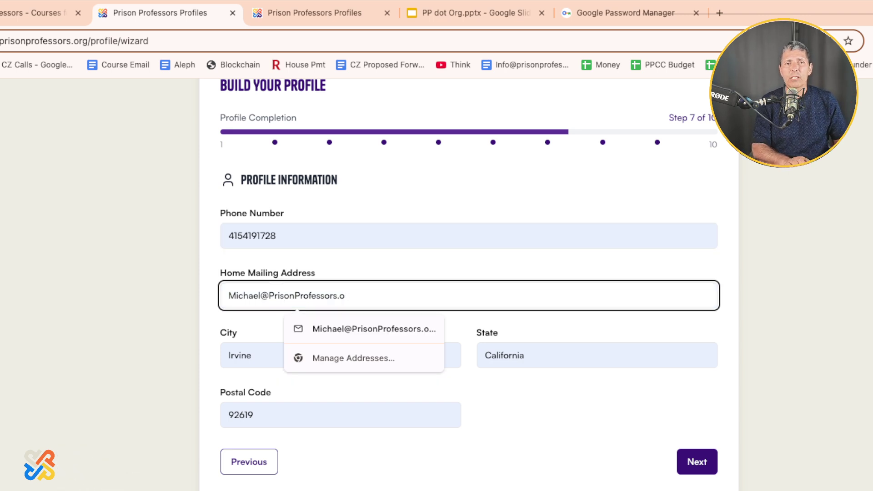
pyautogui.write('com')
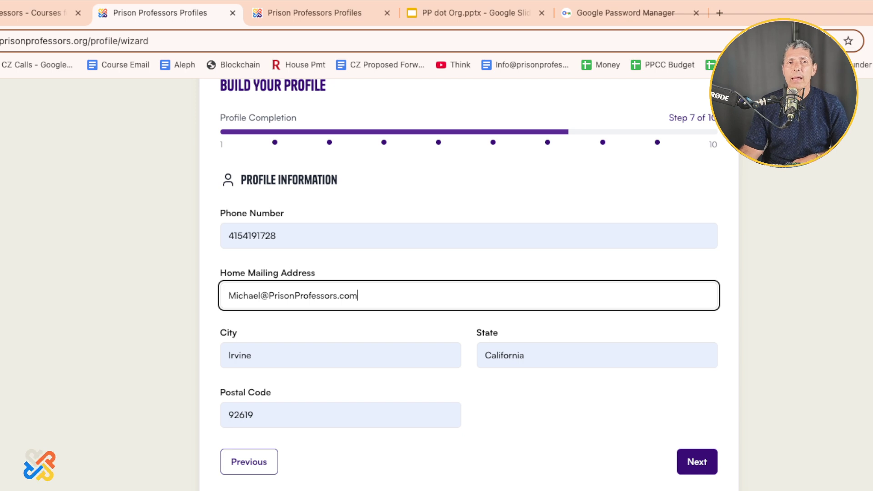
pyautogui.click(697, 462)
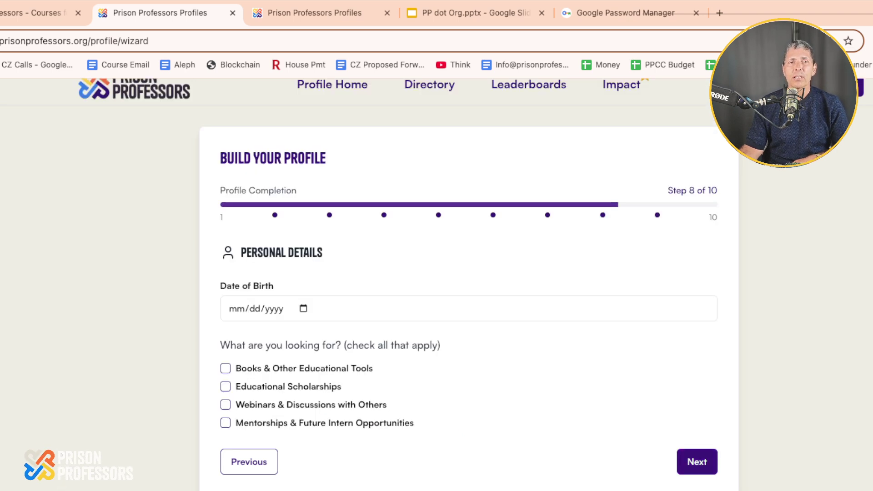
pyautogui.click(237, 309)
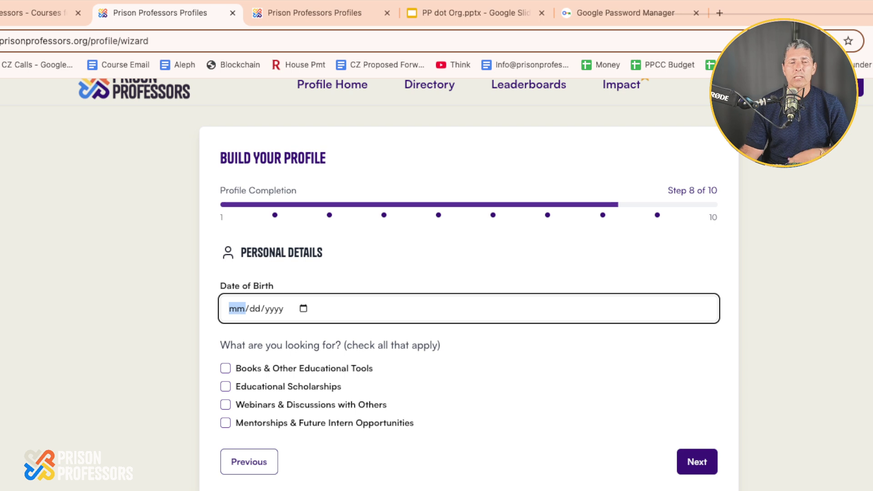
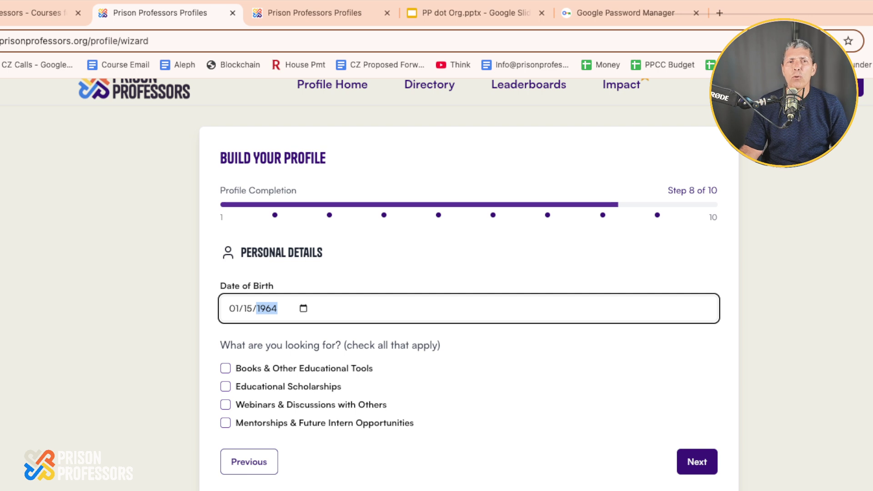
pyautogui.press('Tab')
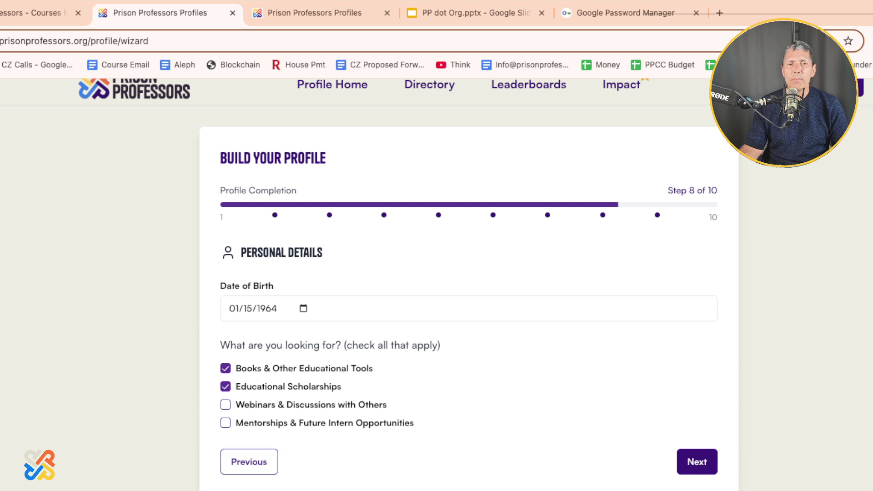
pyautogui.click(697, 462)
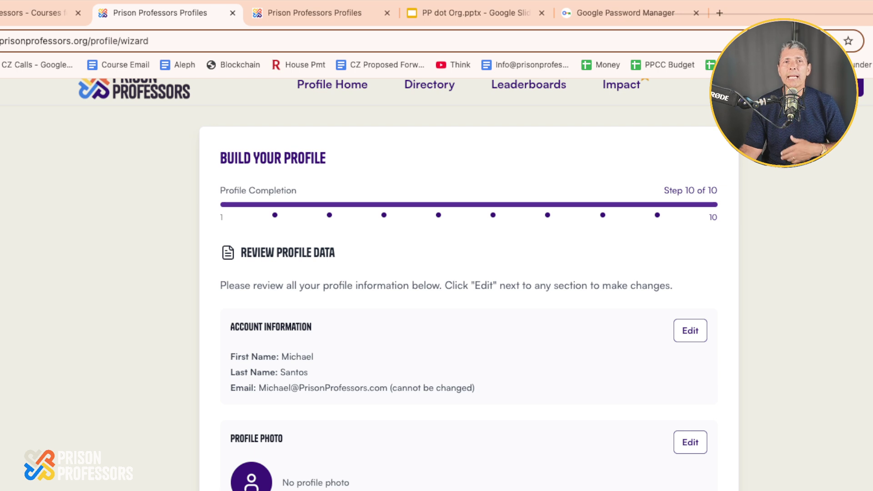
# Look over the Review Profile Data page and submit it with Complete Profile.
pyautogui.scroll(-3, 460, 284)
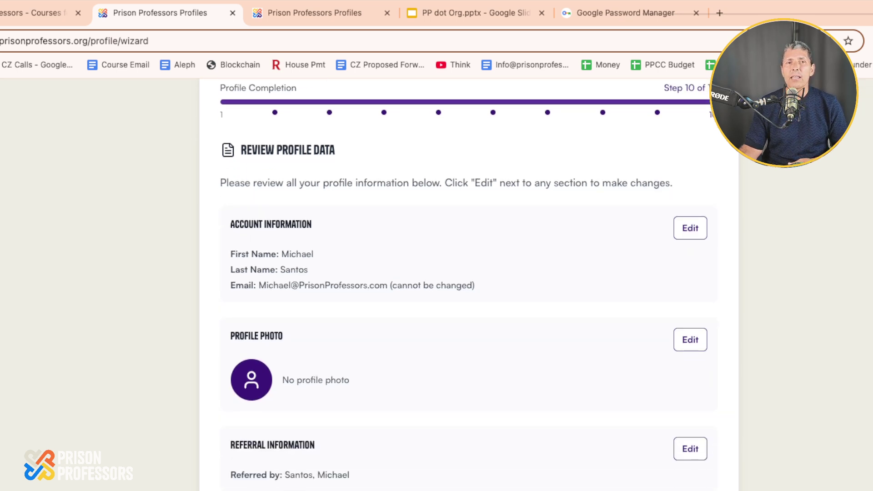
pyautogui.scroll(-1, 459, 284)
pyautogui.scroll(1, 459, 284)
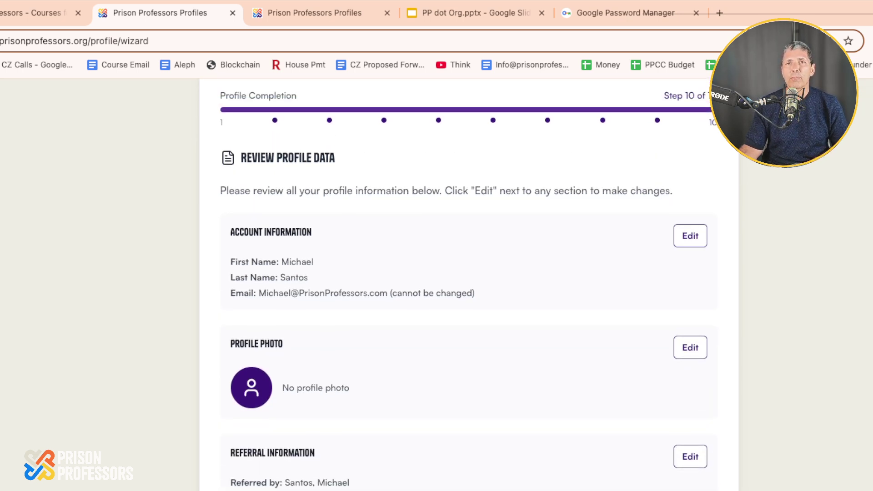
pyautogui.scroll(-3, 459, 284)
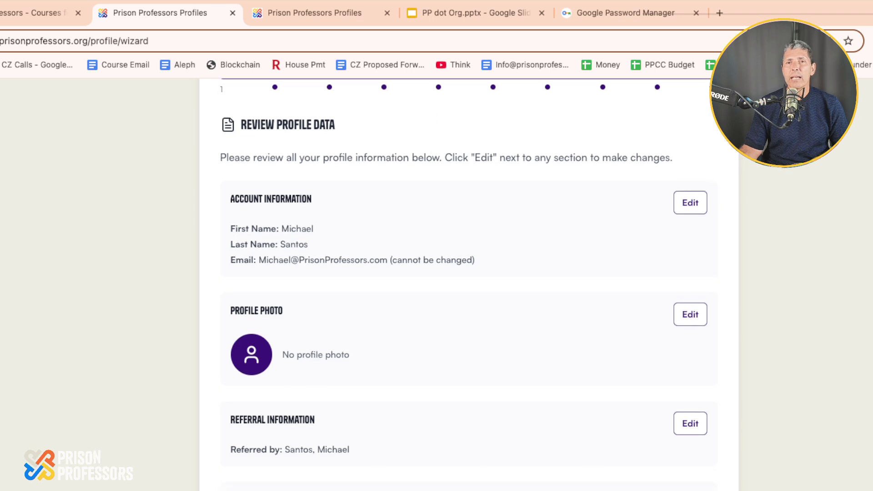
pyautogui.scroll(-3, 459, 284)
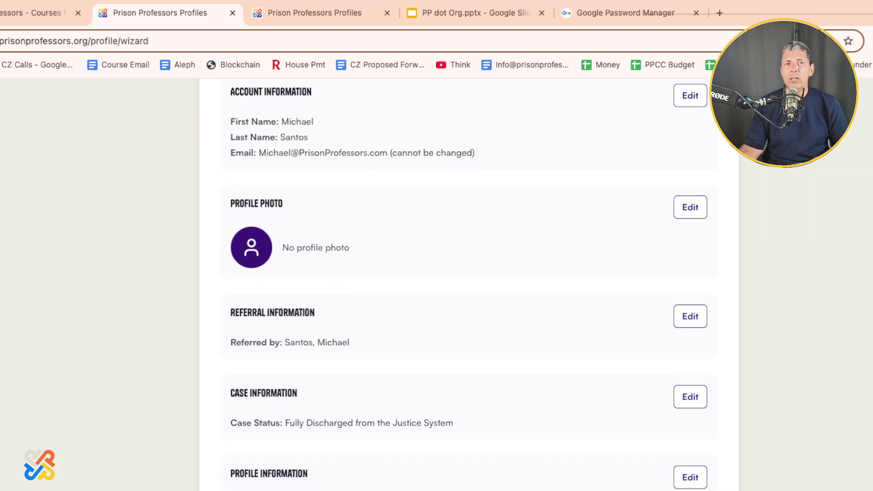
pyautogui.scroll(-5, 460, 285)
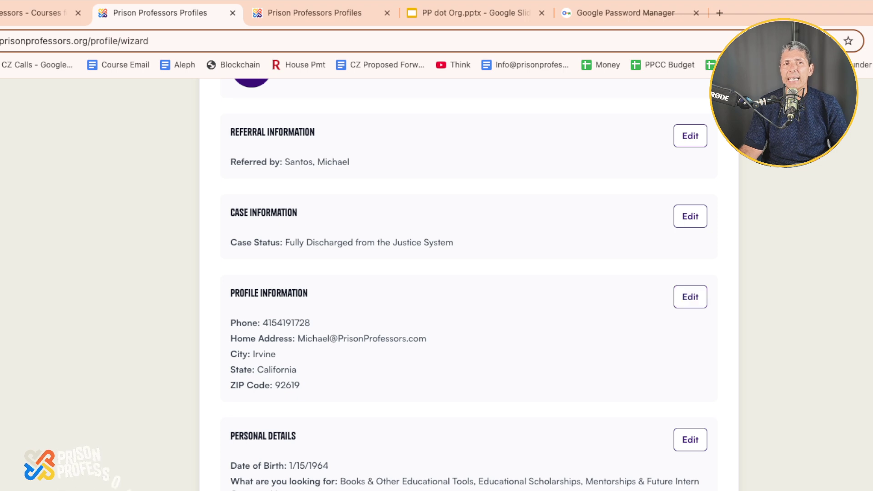
pyautogui.scroll(-1, 459, 284)
pyautogui.scroll(-4, 459, 284)
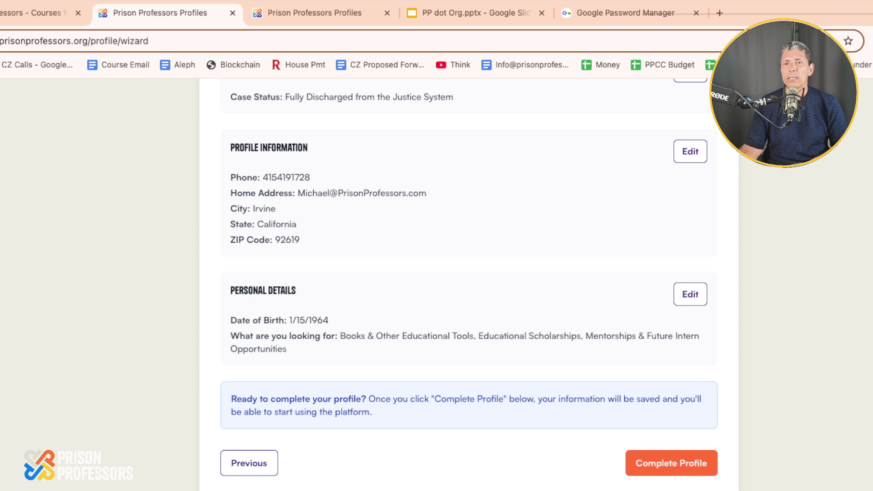
pyautogui.scroll(-1, 468, 282)
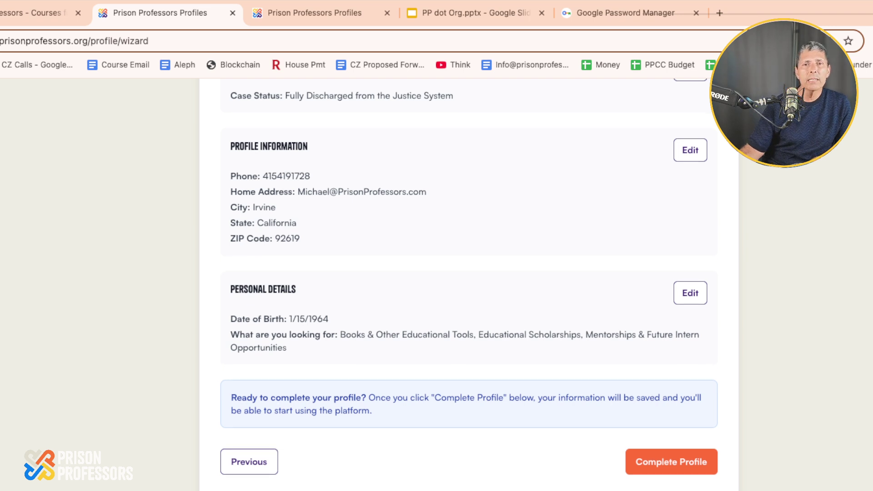
pyautogui.scroll(1, 469, 282)
pyautogui.scroll(15, 691, 347)
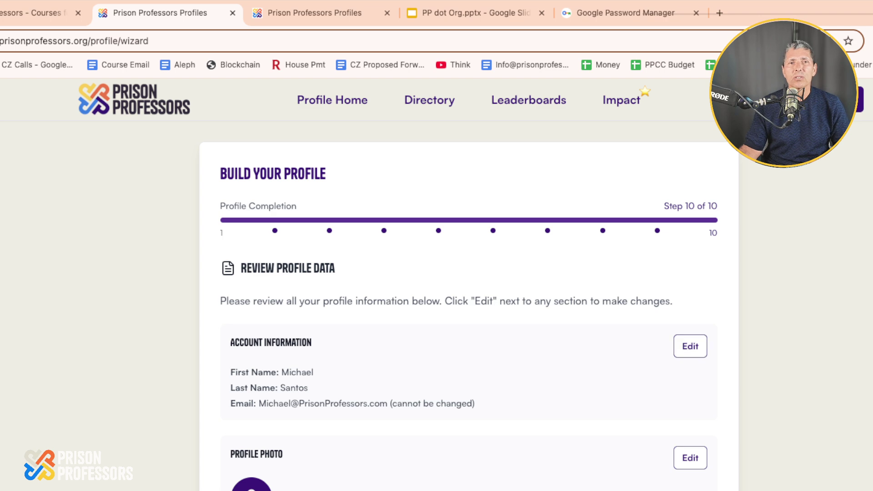
pyautogui.scroll(-5, 468, 282)
pyautogui.scroll(-10, 469, 282)
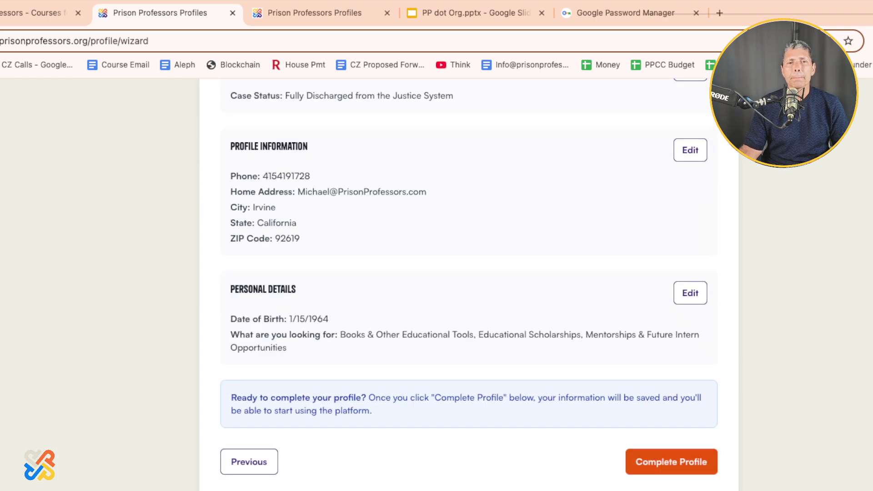
pyautogui.click(671, 462)
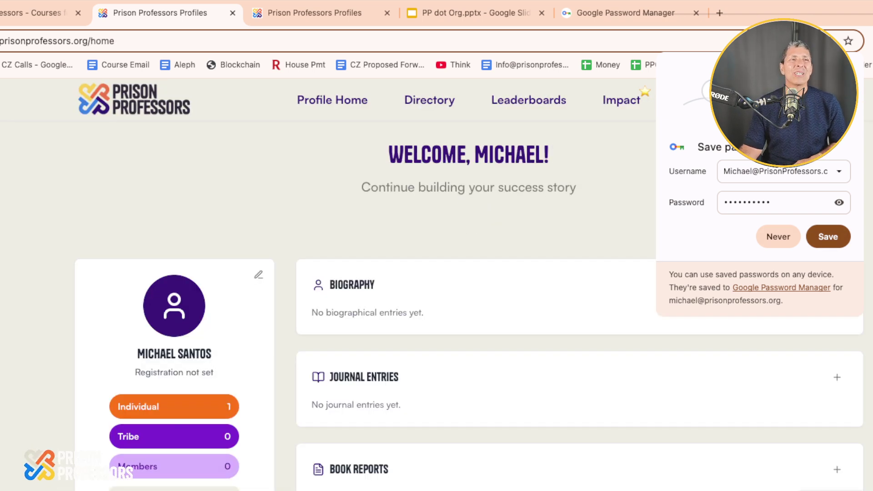
# Close the save-password prompt and look over the profile card and empty sections.
pyautogui.click(828, 236)
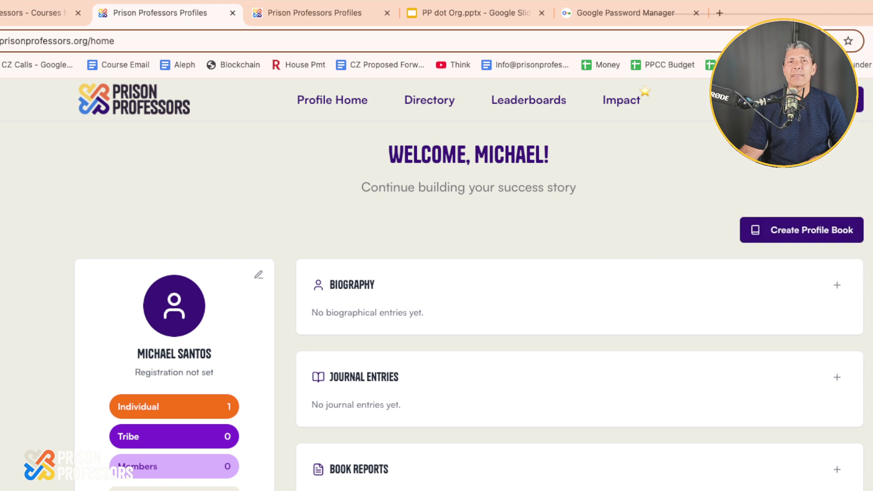
pyautogui.scroll(-2, 470, 284)
pyautogui.scroll(-1, 470, 285)
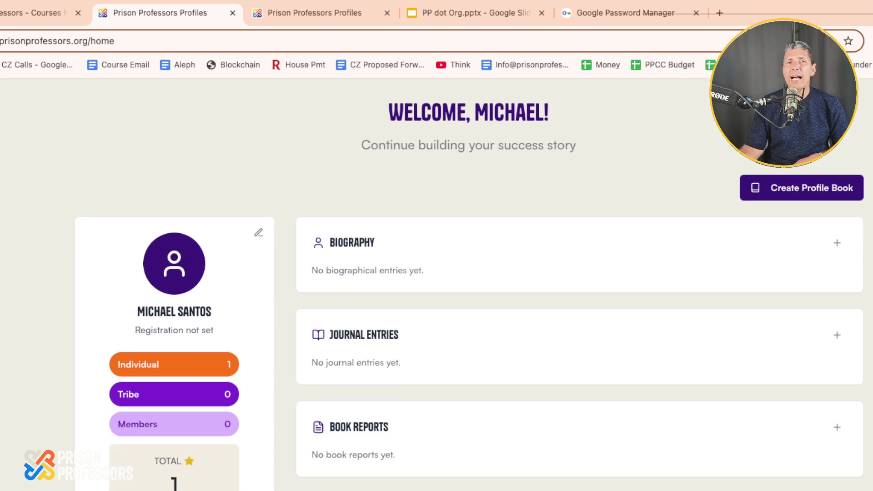
pyautogui.scroll(-5, 470, 284)
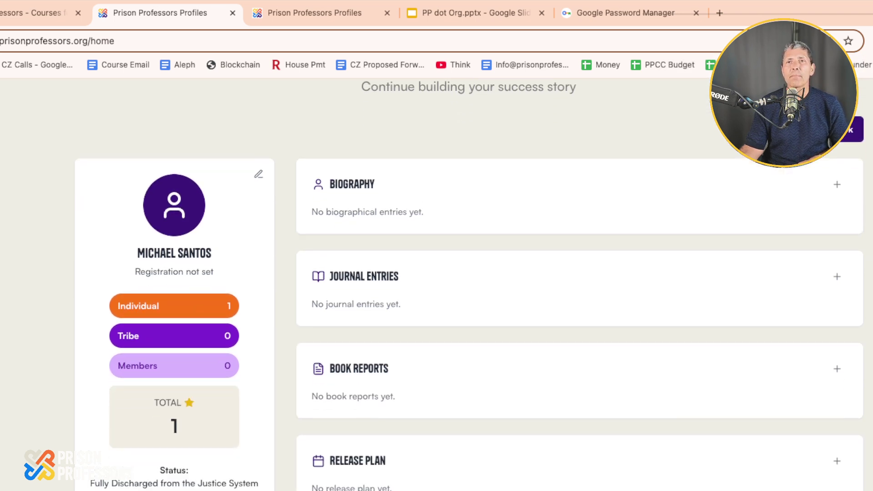
pyautogui.scroll(-1, 470, 284)
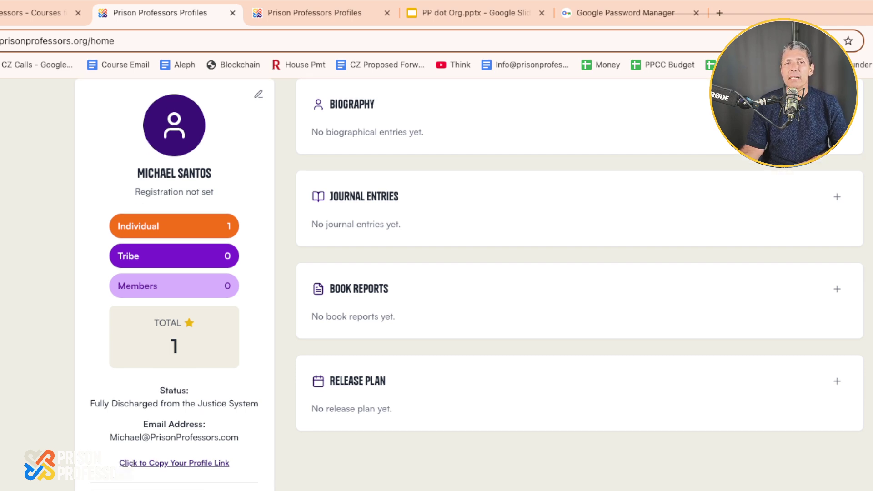
pyautogui.scroll(3, 470, 284)
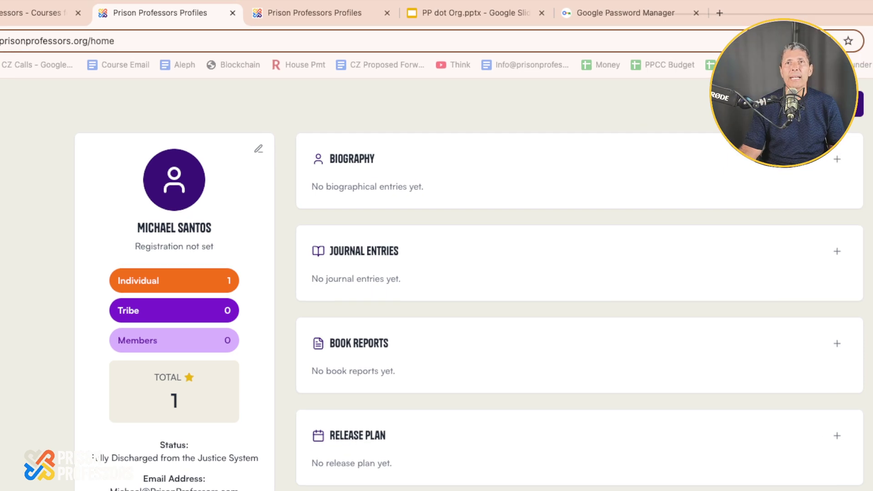
# Load prisonprofessors.org in a new tab and review the dashboard showing Fully Discharged status and Private visibility.
pyautogui.hotkey('ctrl', 't')
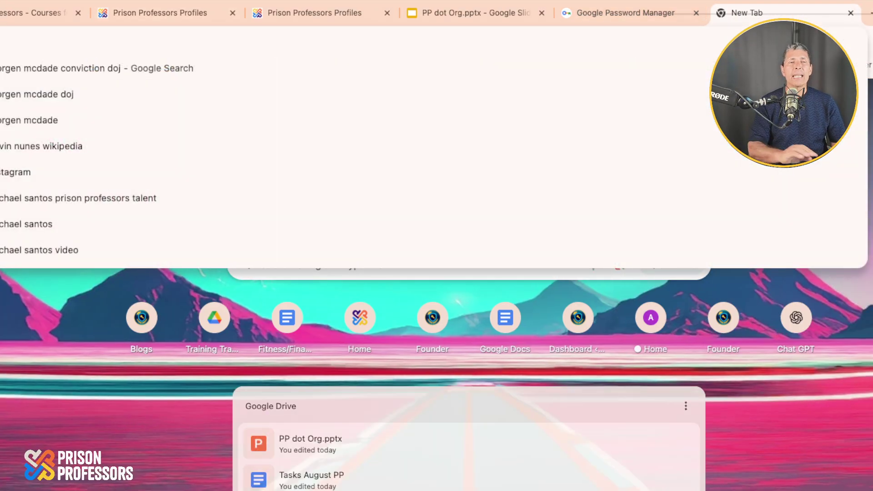
pyautogui.write('prison')
pyautogui.press('Return')
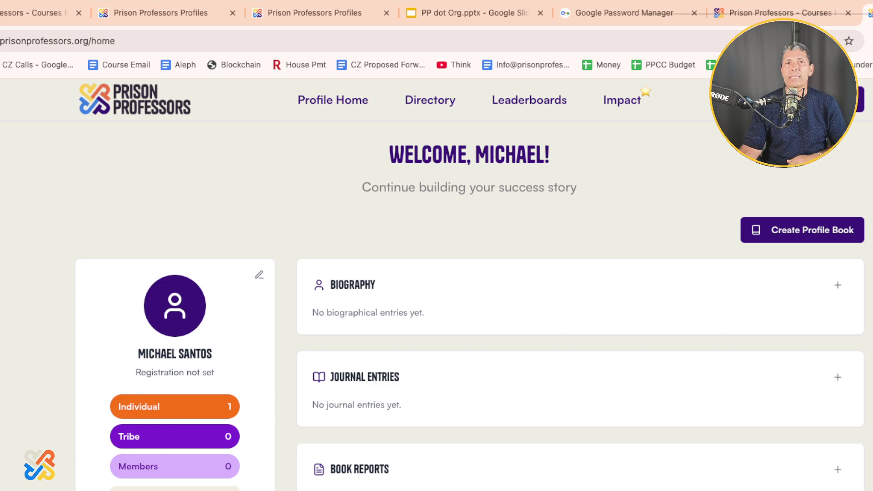
pyautogui.scroll(-1, 437, 273)
pyautogui.scroll(-5, 436, 273)
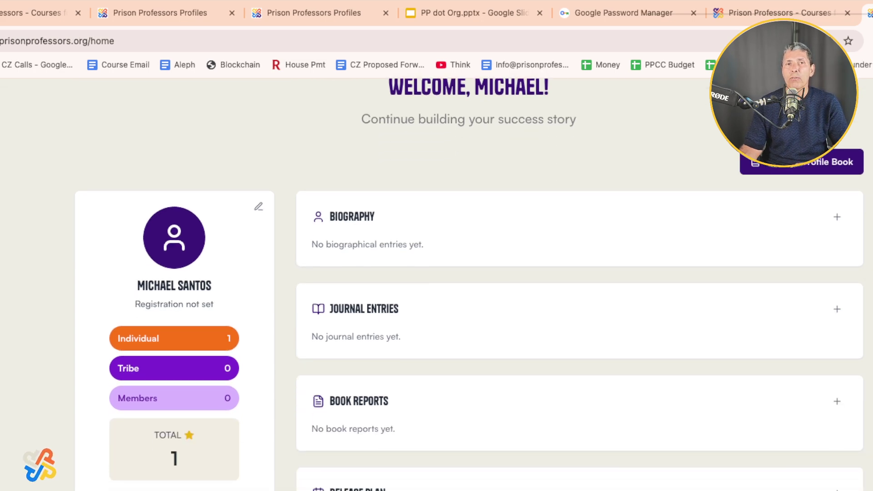
pyautogui.scroll(6, 436, 273)
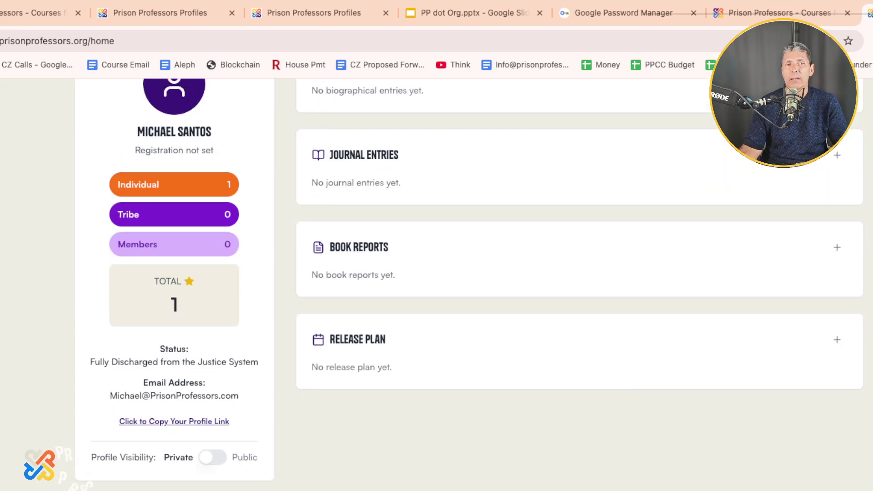